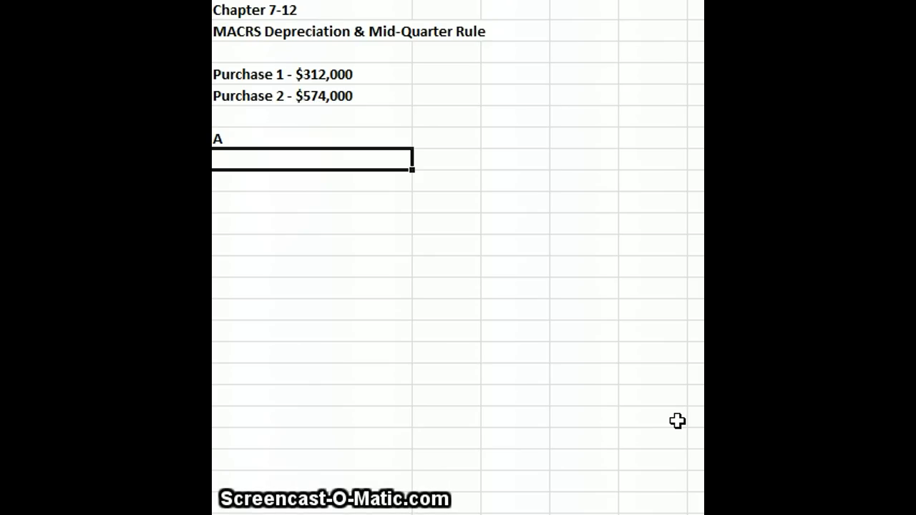
Step: Calculate Purchase 1's depreciation in the cell directly below label A with the formula =312800*.20
text(=3)
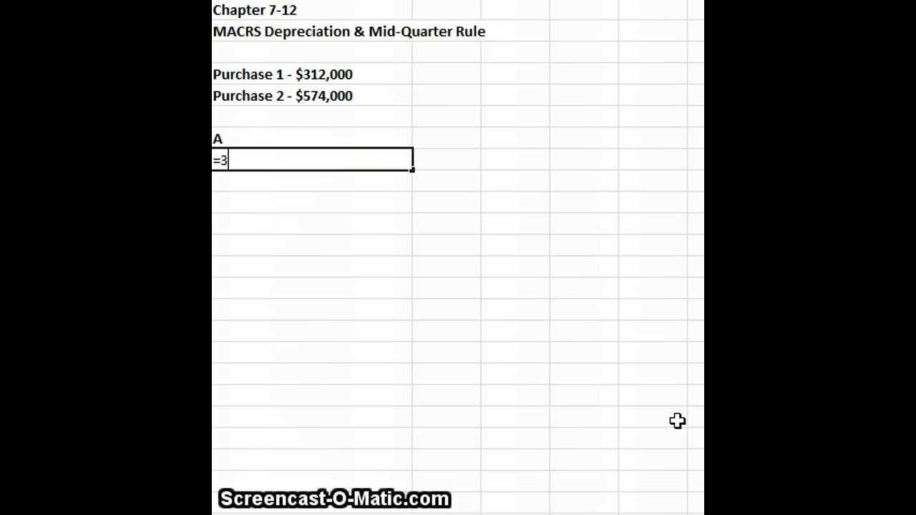
text(12800*)
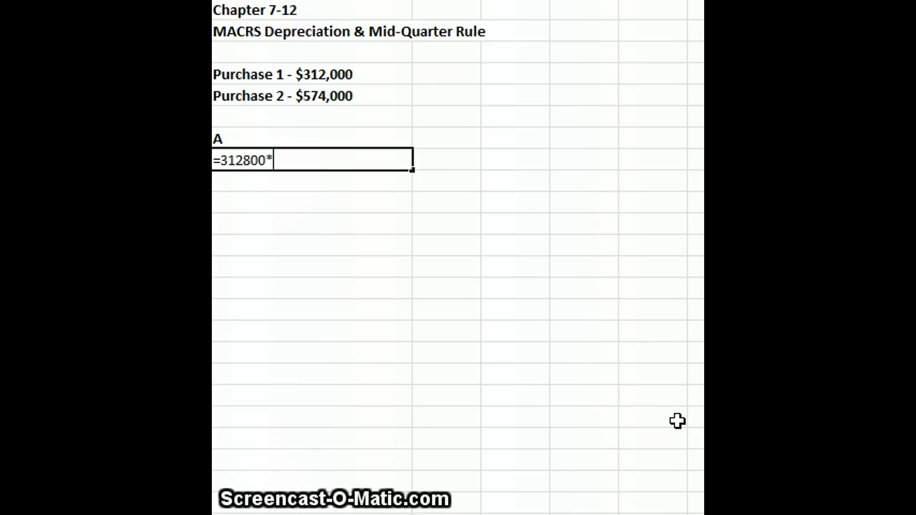
text(.20)
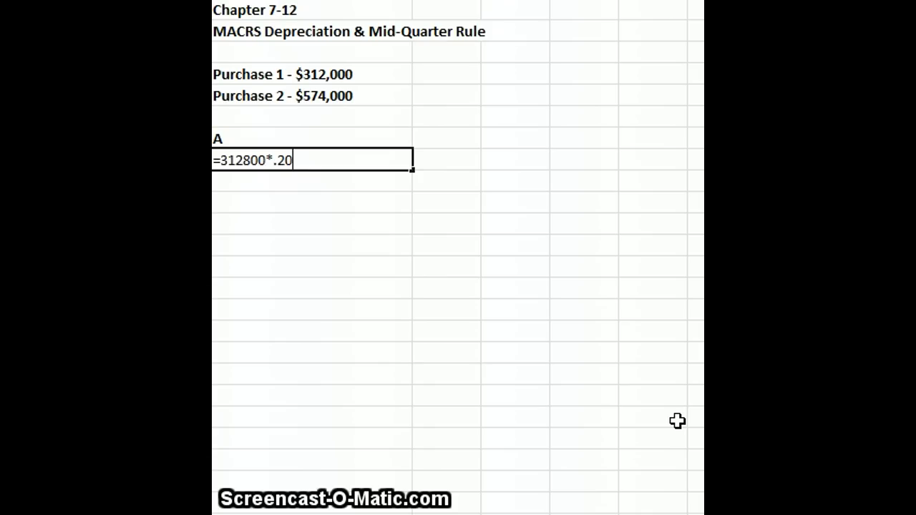
key(Return)
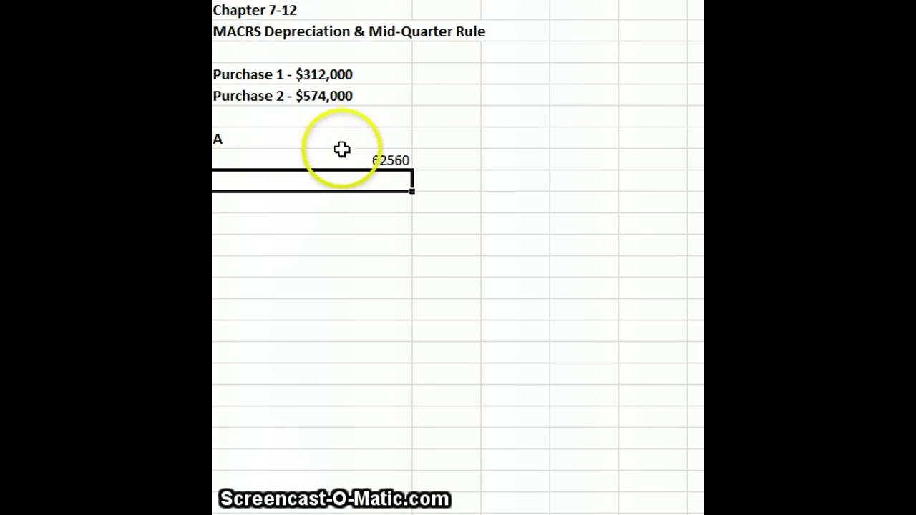
Step: Format the Purchase 1 depreciation cell and the ten cells below it with thousands separators and no decimal places
drag(341, 153, 314, 375)
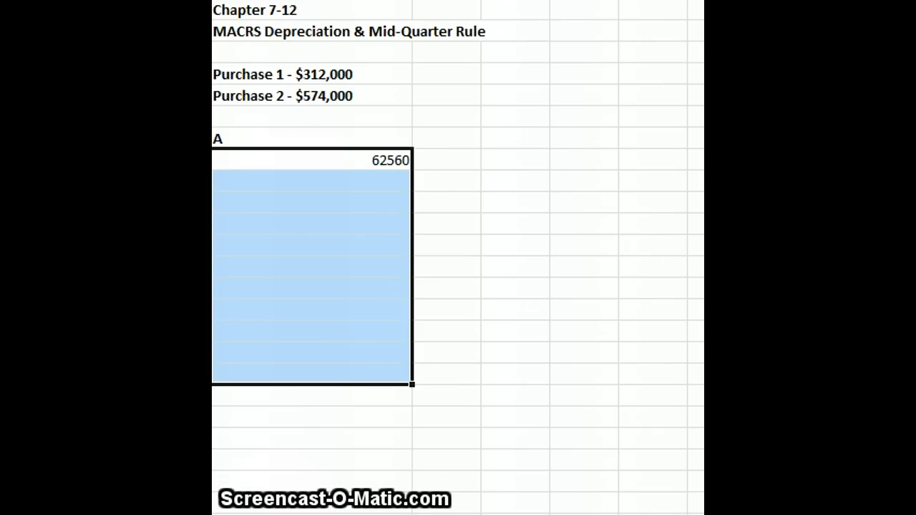
key(ctrl+shift+1)
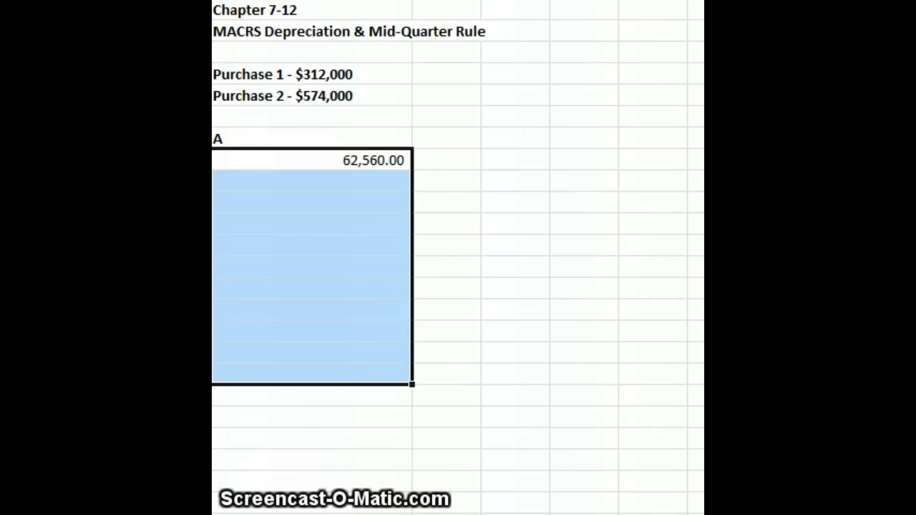
key(alt+h)
key(9)
key(alt+h)
key(9)
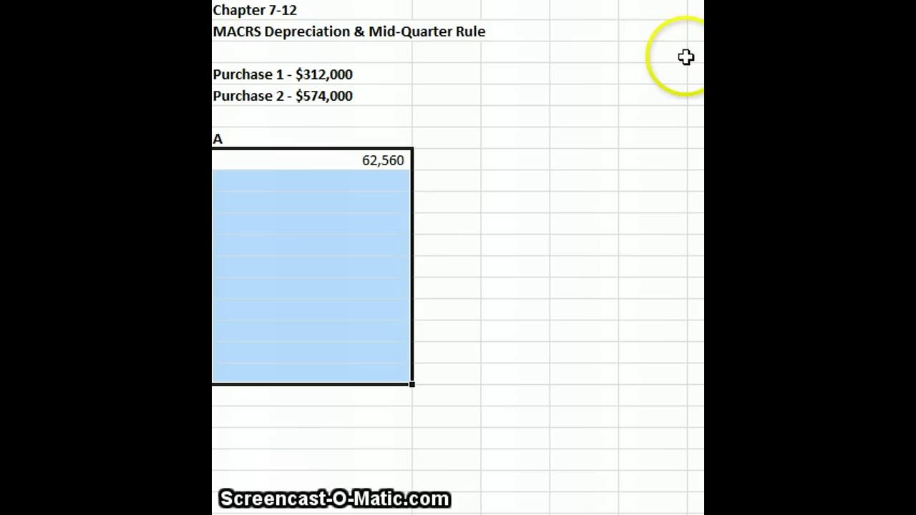
Step: Calculate Purchase 2's depreciation in the cell below Purchase 1's result with the formula =574000*.1429
click(383, 179)
text(=)
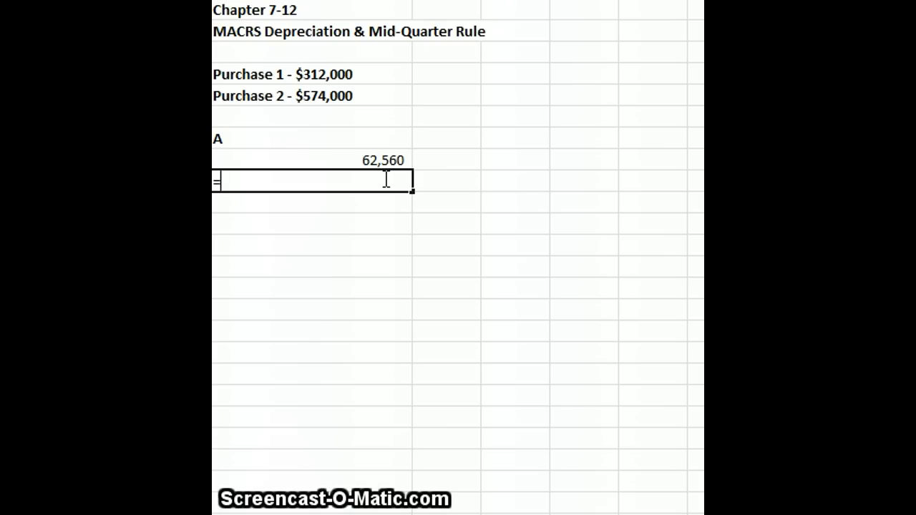
text(5740)
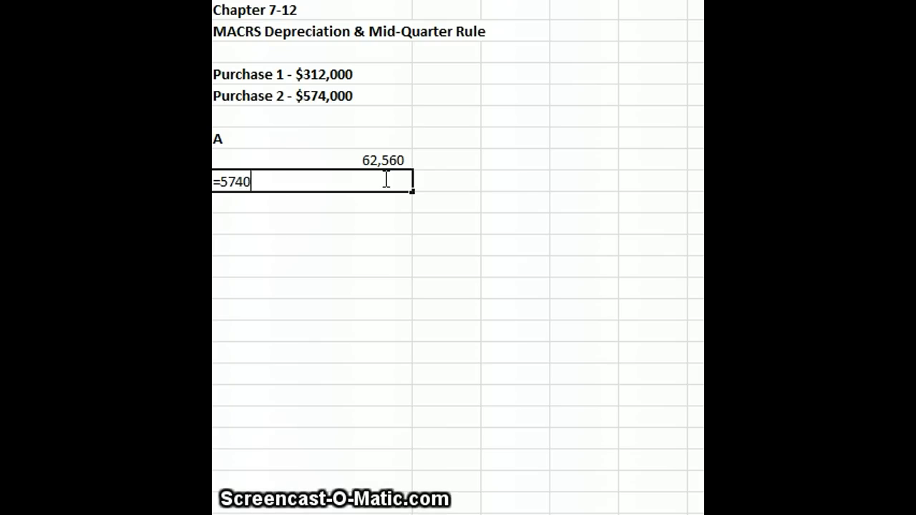
text(00*)
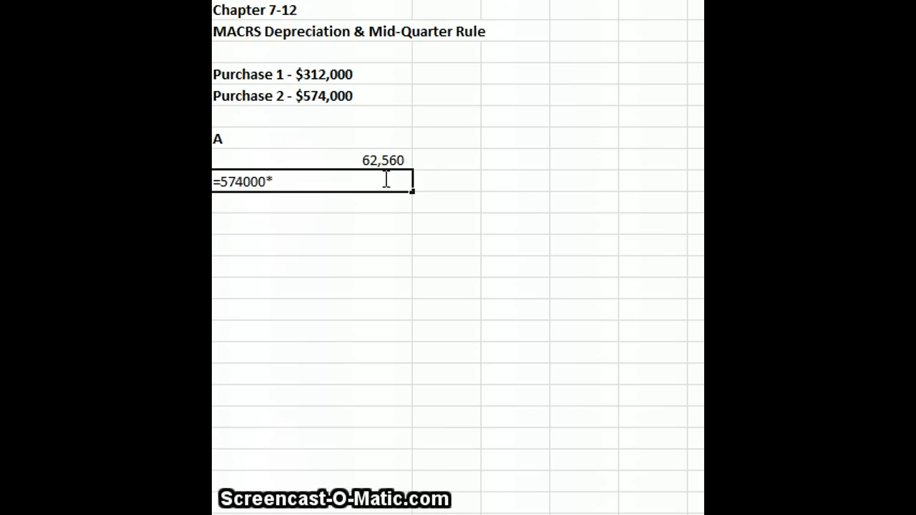
text(.1429)
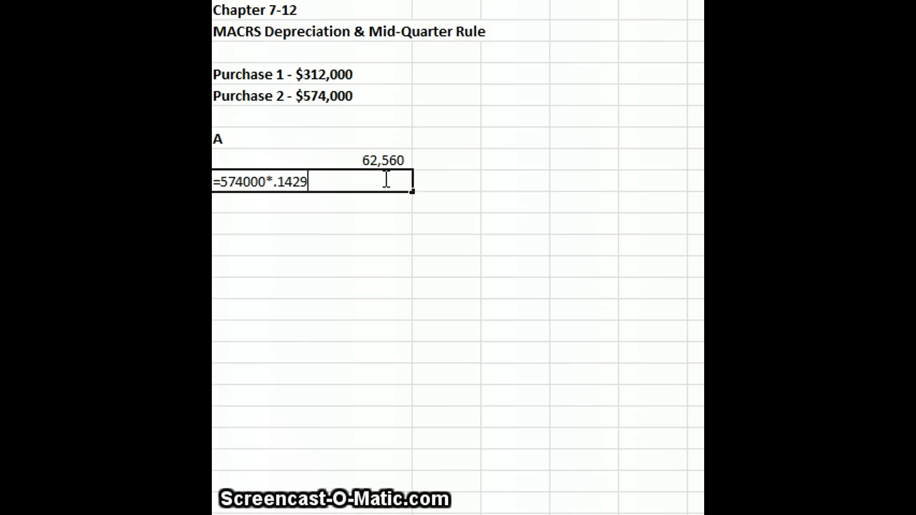
click(393, 201)
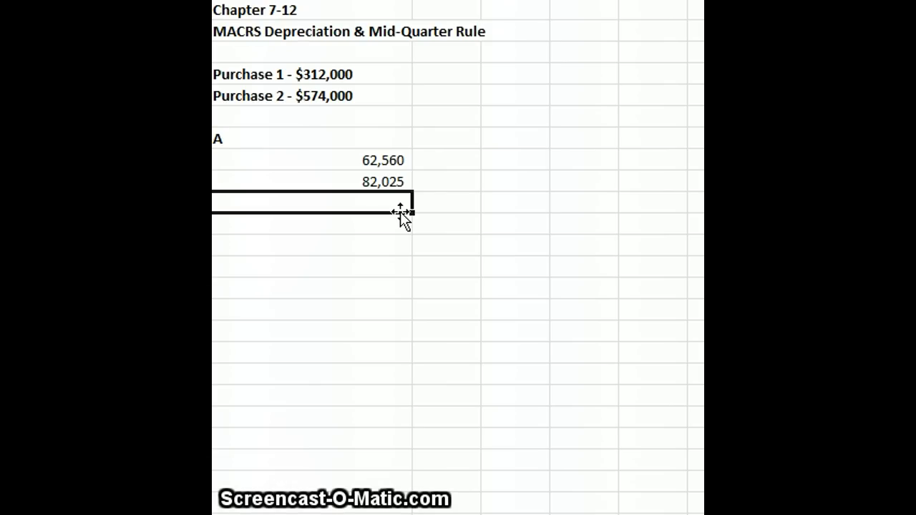
Step: Add the section label "B." one blank row below the two section A results
key(Down)
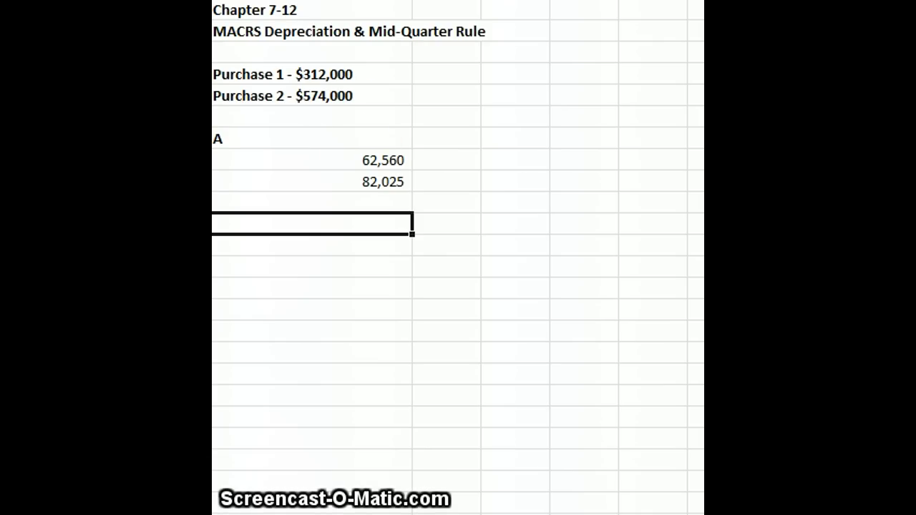
text(B.)
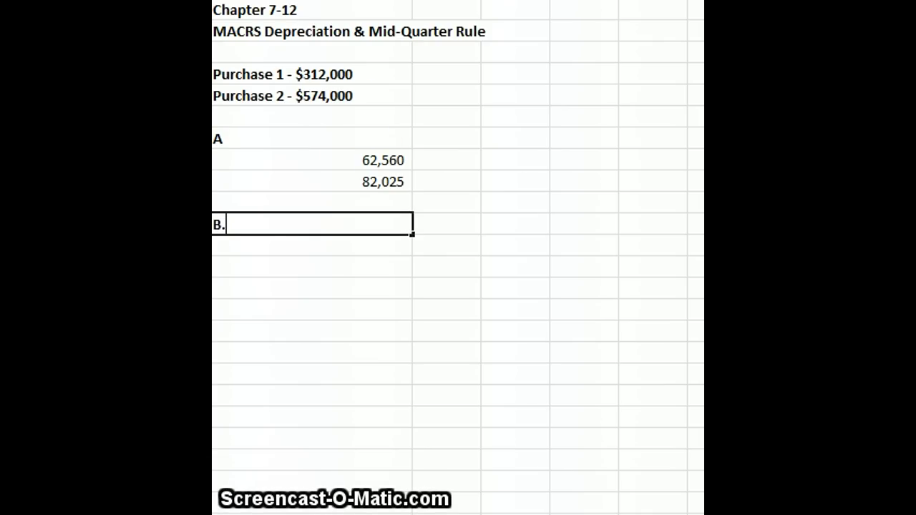
key(Return)
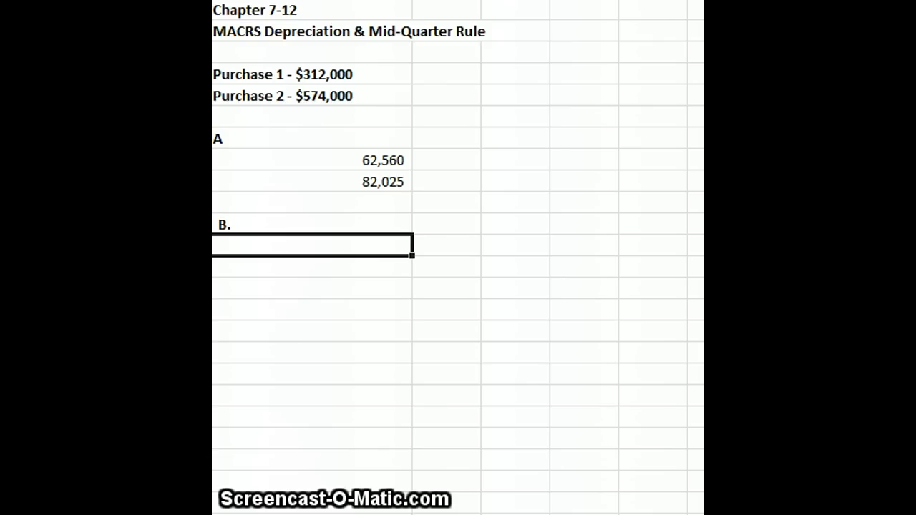
Step: Add the two purchase costs in the cell directly below label B with the formula =312800+574000
text(=)
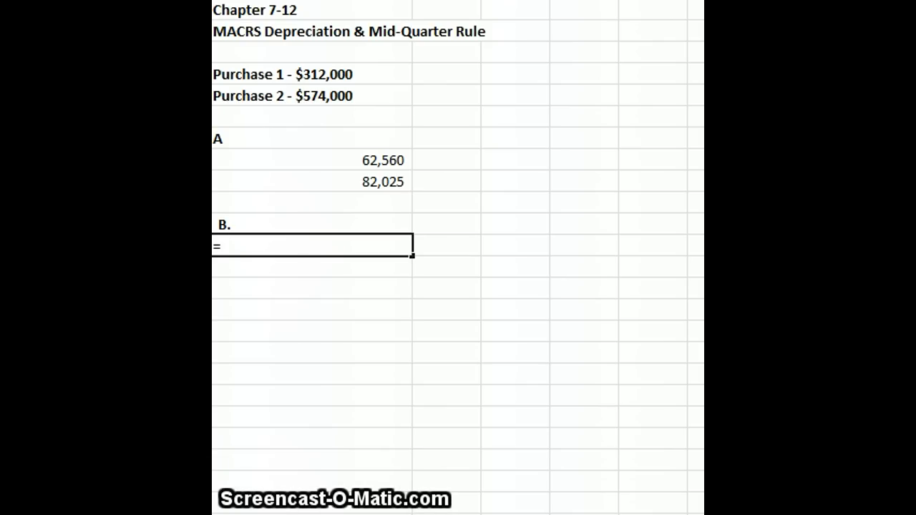
text(312800)
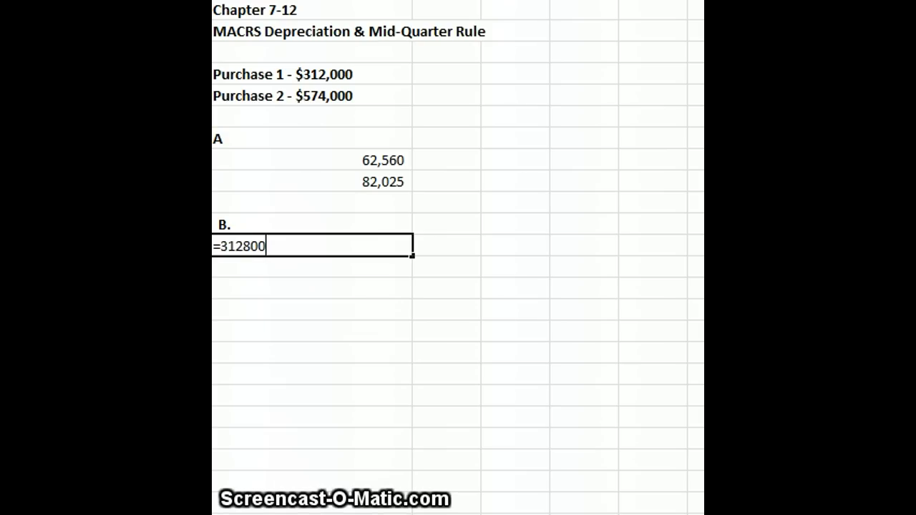
text(+)
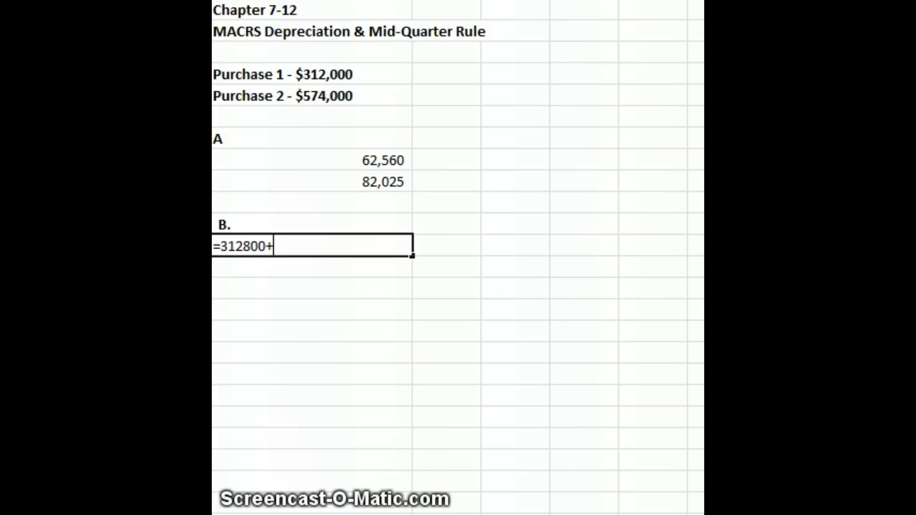
text(5)
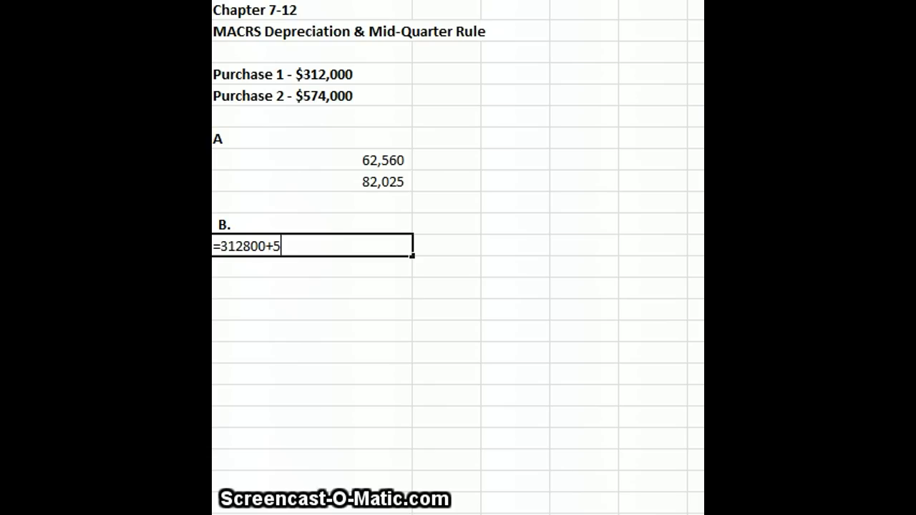
text(74000)
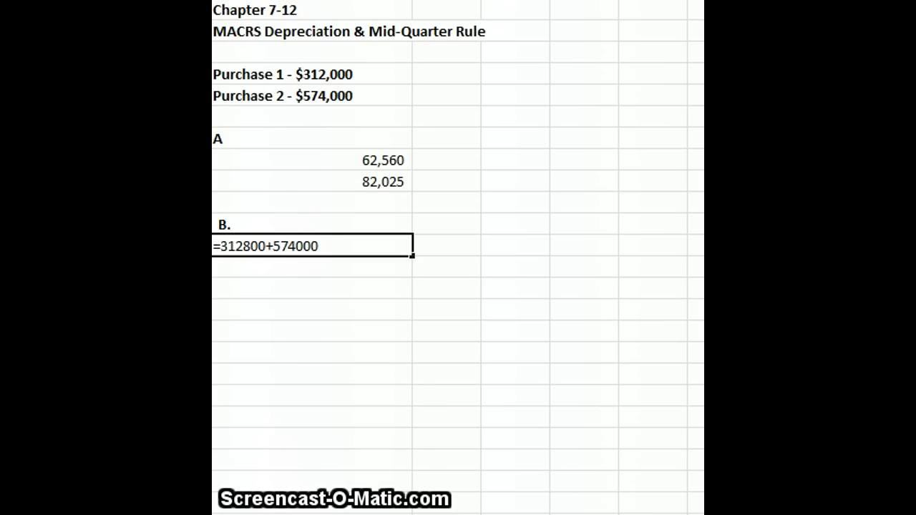
key(Return)
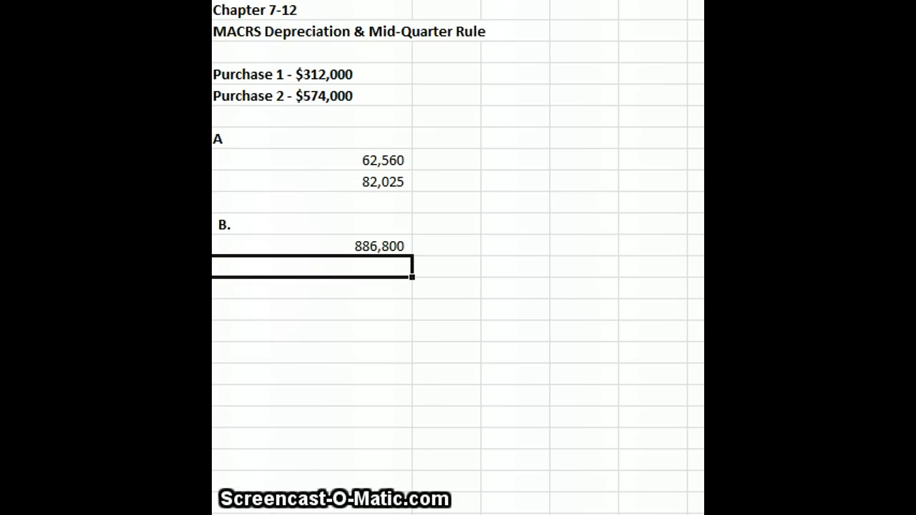
Step: Calculate Purchase 2's share of total purchases in the cell below the section B total with =574000/886800
text(=)
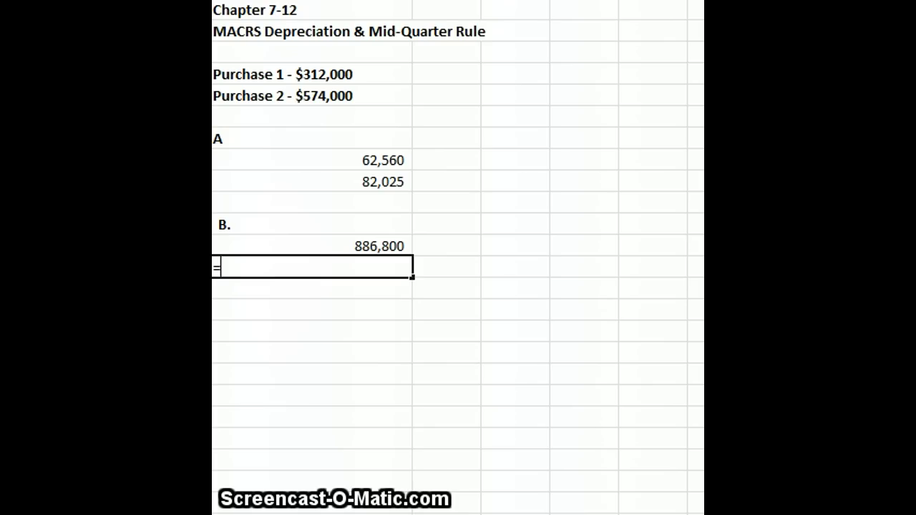
text(57400)
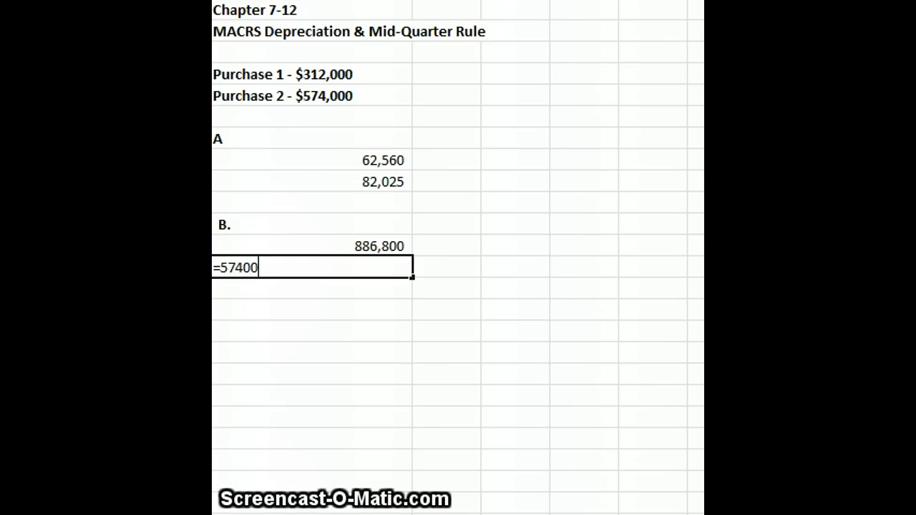
text(0/)
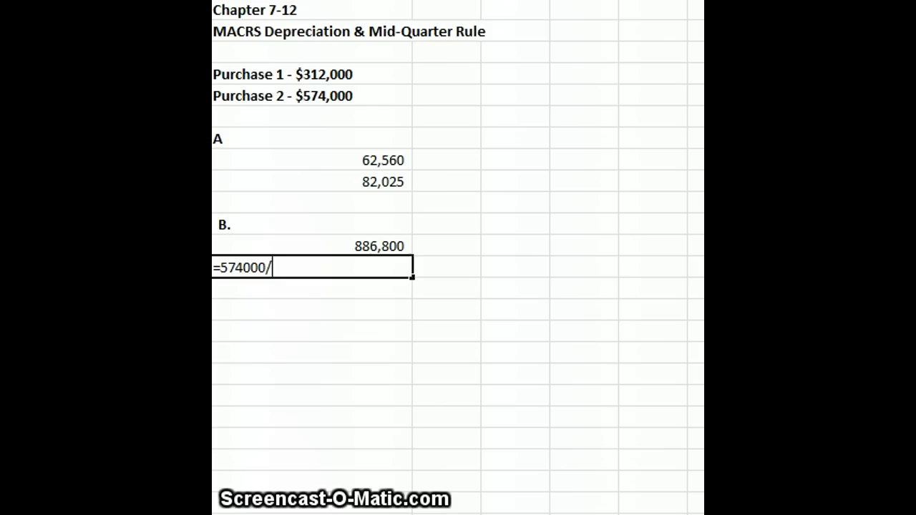
text(8868)
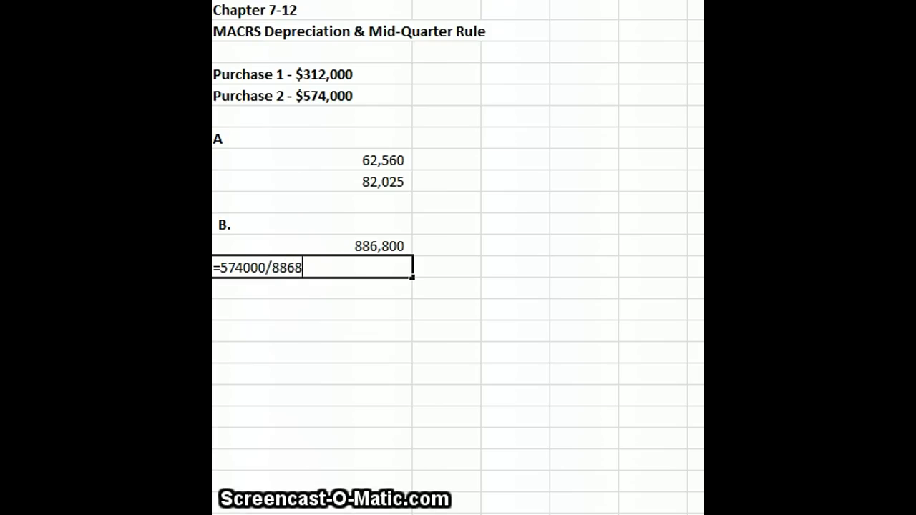
text(00)
key(Return)
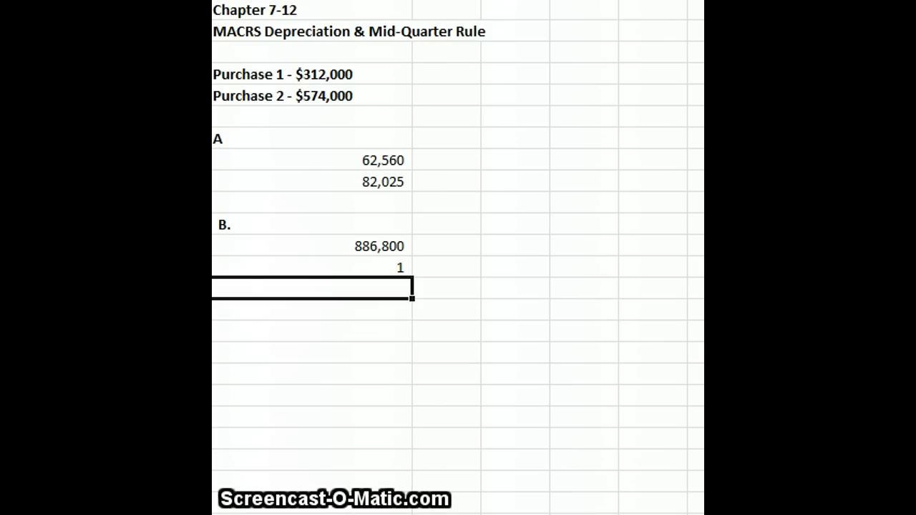
Step: Format the Purchase 2 share in section B to show two decimal places
click(287, 267)
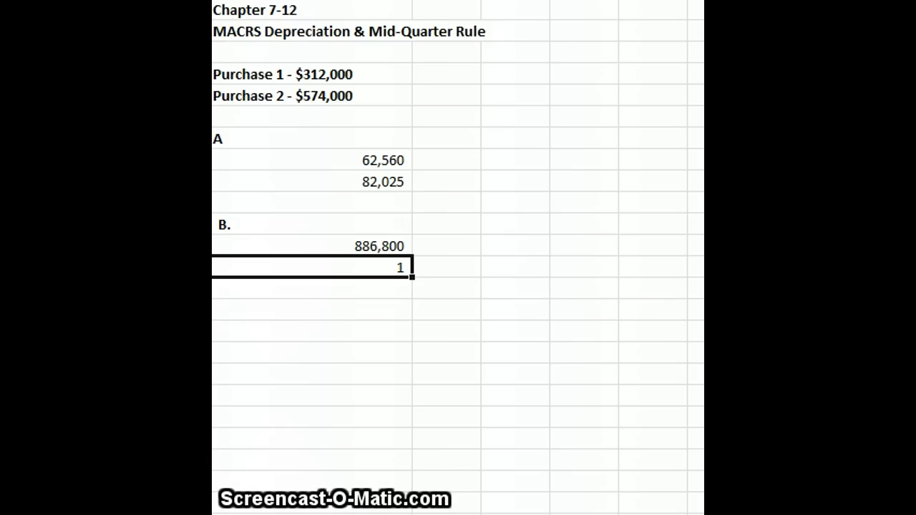
key(alt+h)
key(0)
key(alt+h)
key(0)
key(alt+h)
key(0)
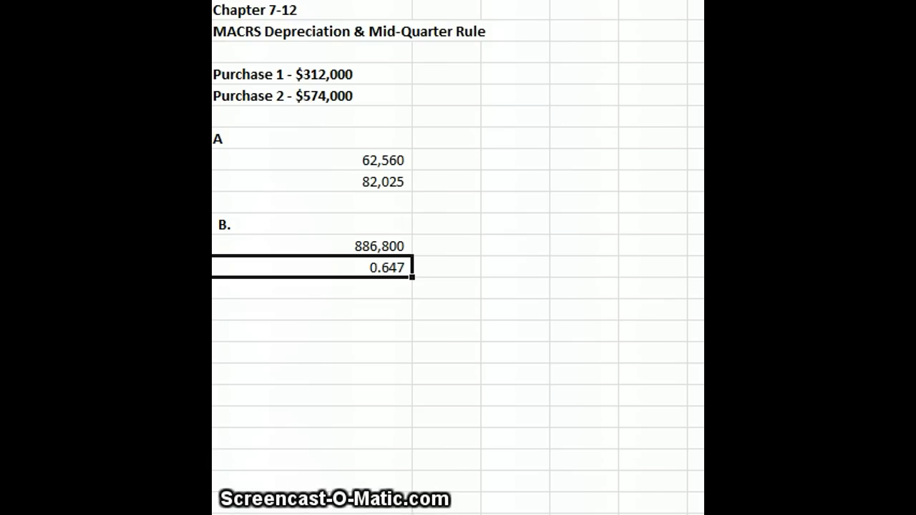
key(alt+h)
key(0)
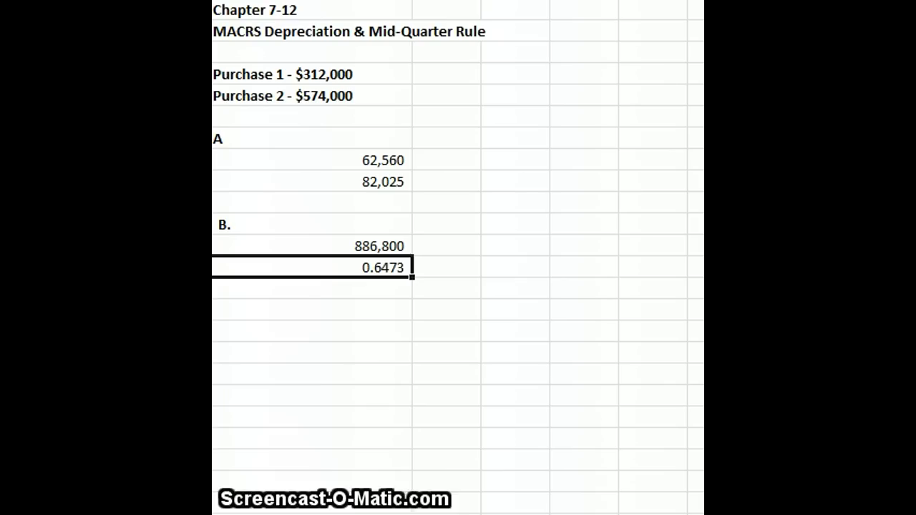
key(alt+h)
key(9)
key(alt+h)
key(9)
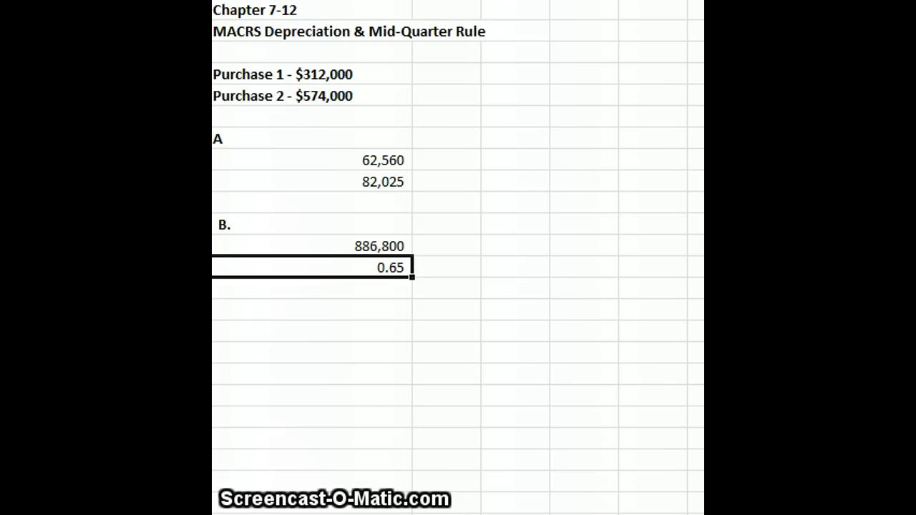
Step: Calculate Purchase 1's mid-quarter depreciation one blank row below the Purchase 2 share with the formula =312800*.35
click(368, 287)
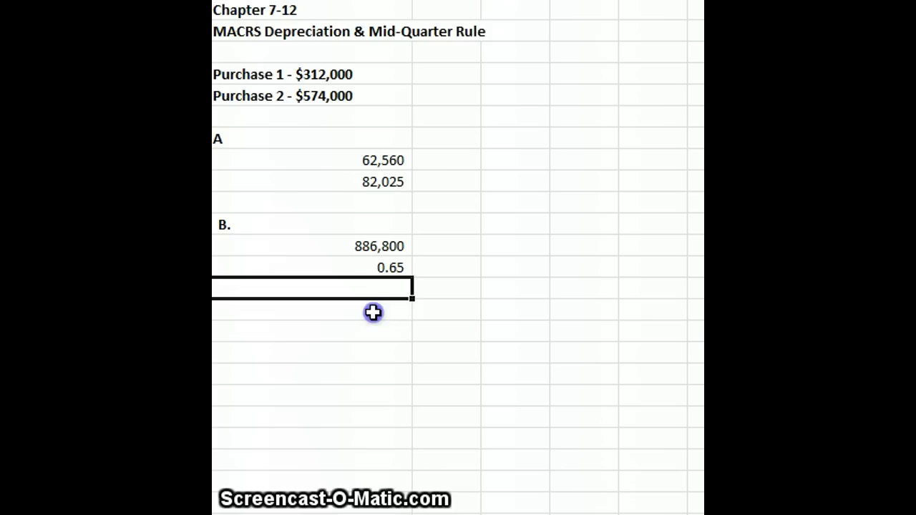
click(372, 311)
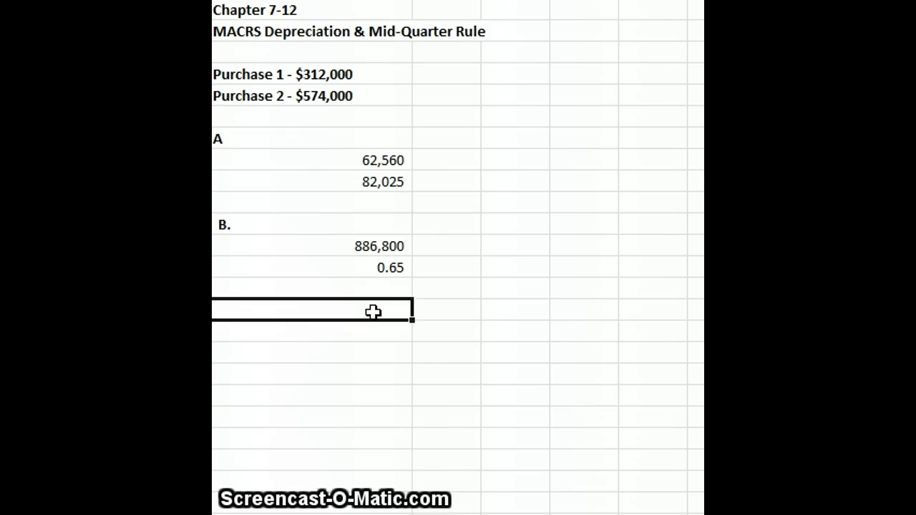
double_click(372, 313)
text(=312)
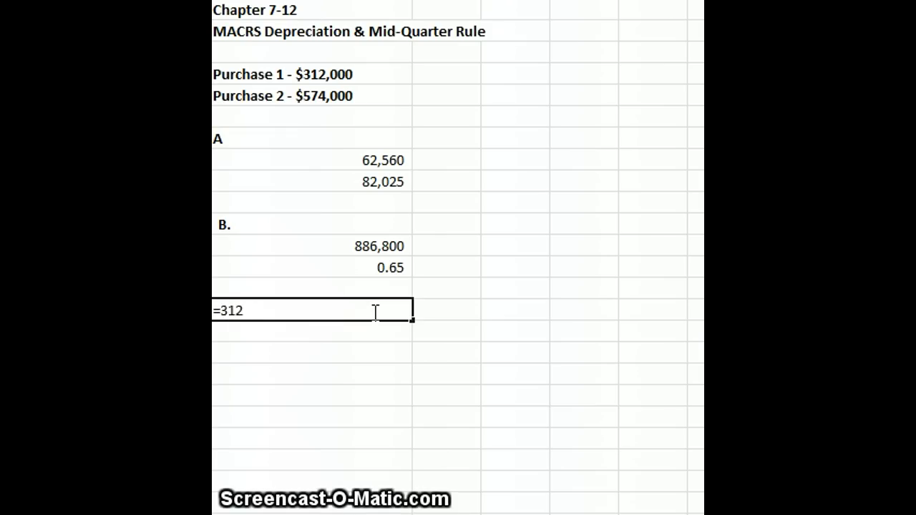
text(800)
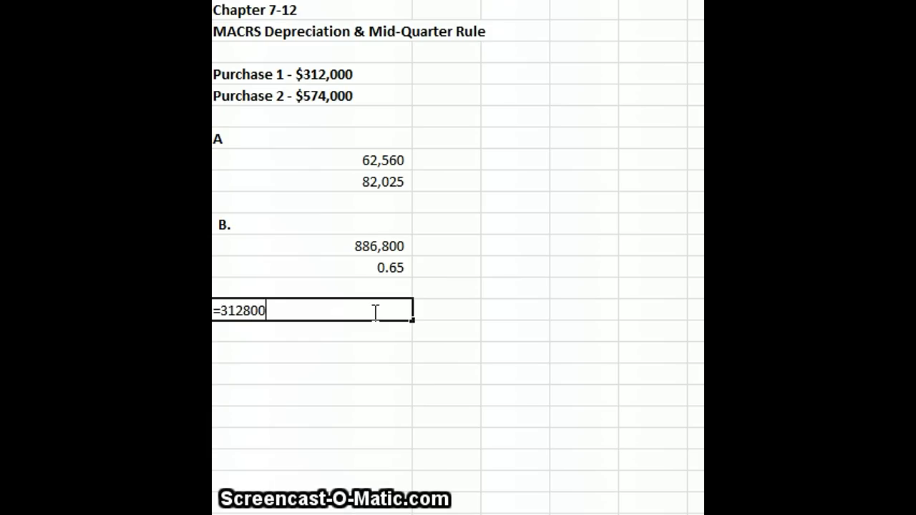
text(*)
text(.35)
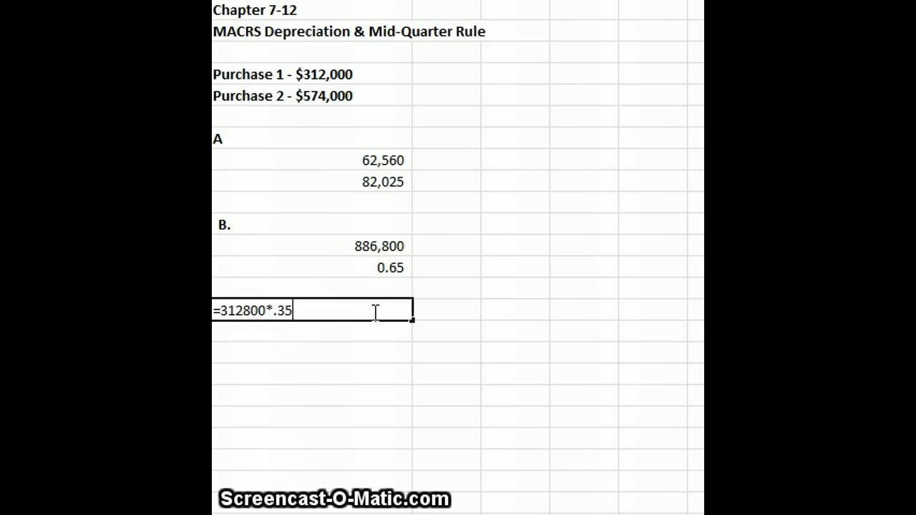
key(Return)
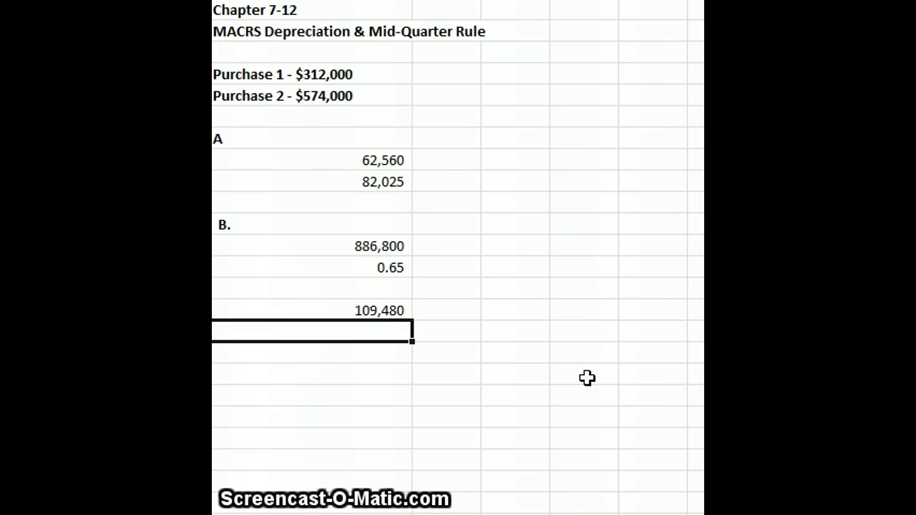
Step: Calculate Purchase 2's mid-quarter depreciation in the cell directly below Purchase 1's with the formula =.357*574000
text(=)
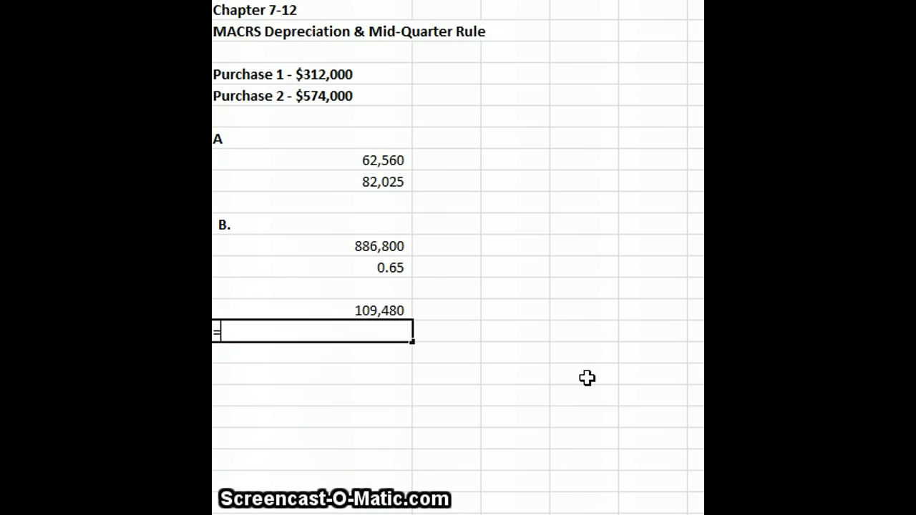
text(.357)
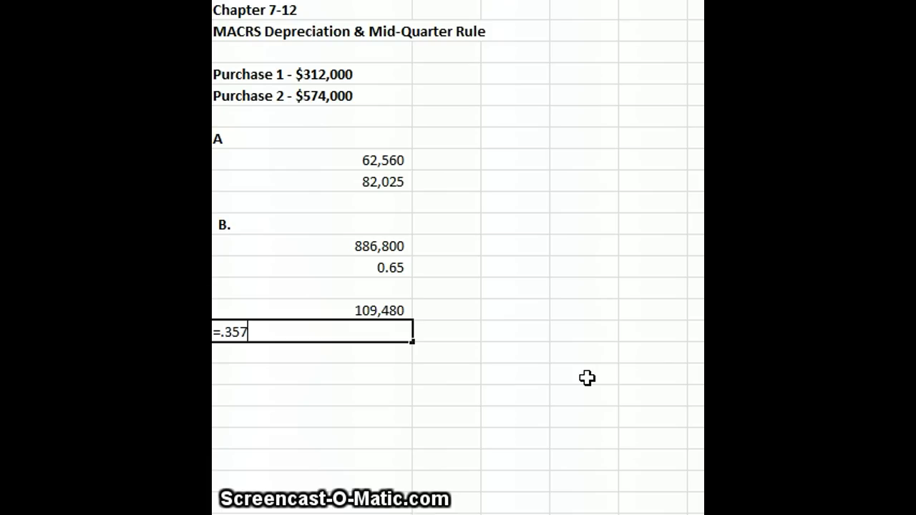
text(*)
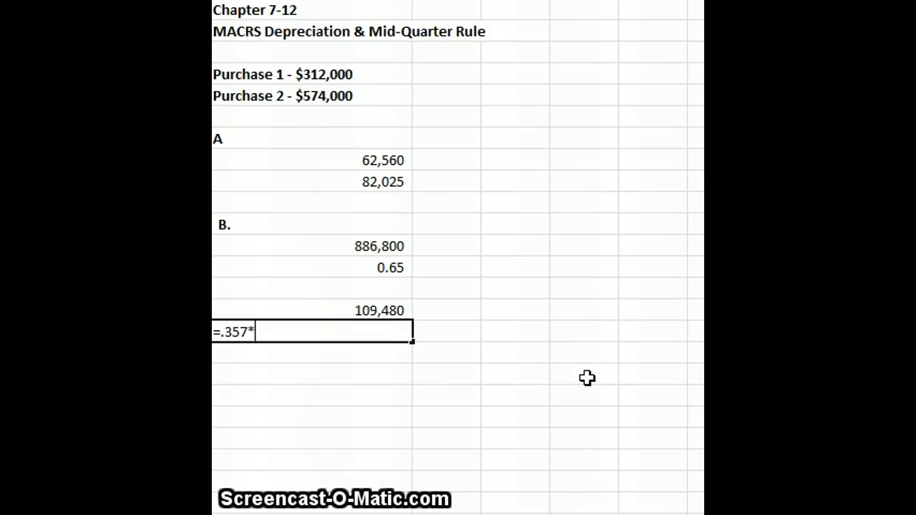
text(57400)
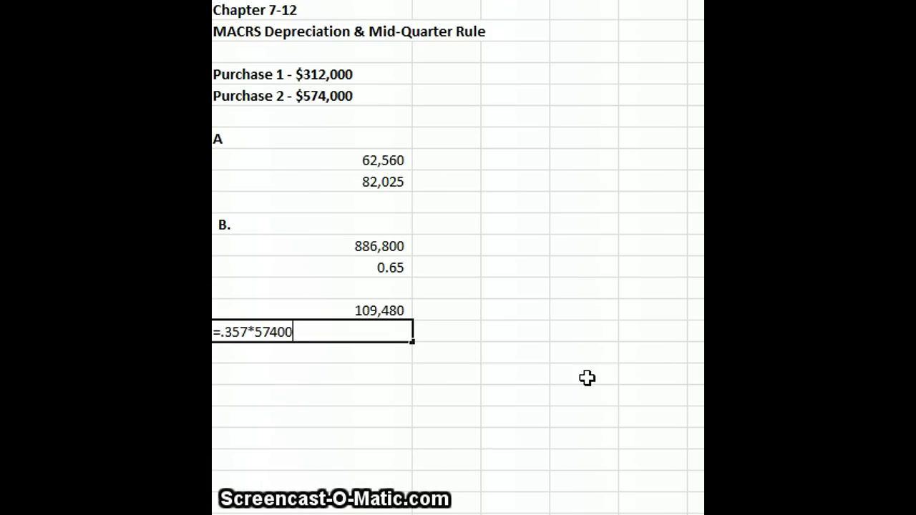
text(0)
key(Return)
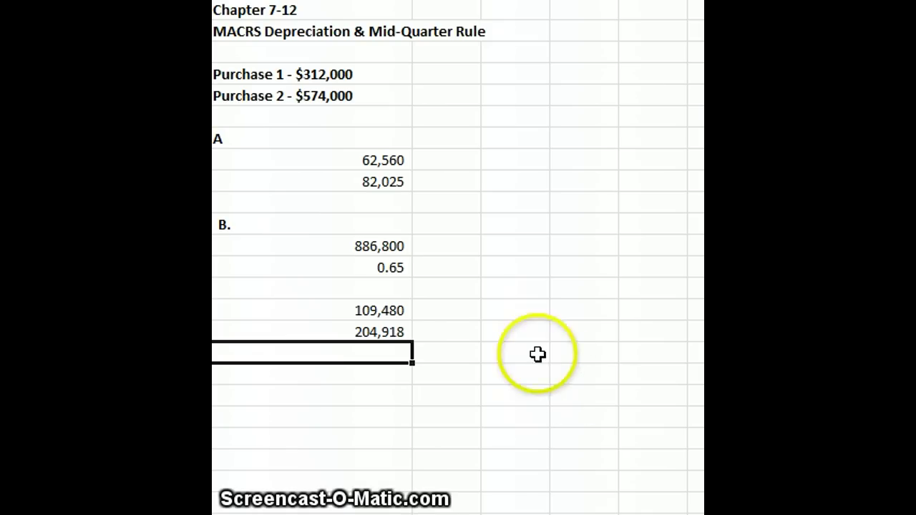
Step: Correct the rate in Purchase 2's mid-quarter depreciation formula to 0.0357
click(379, 332)
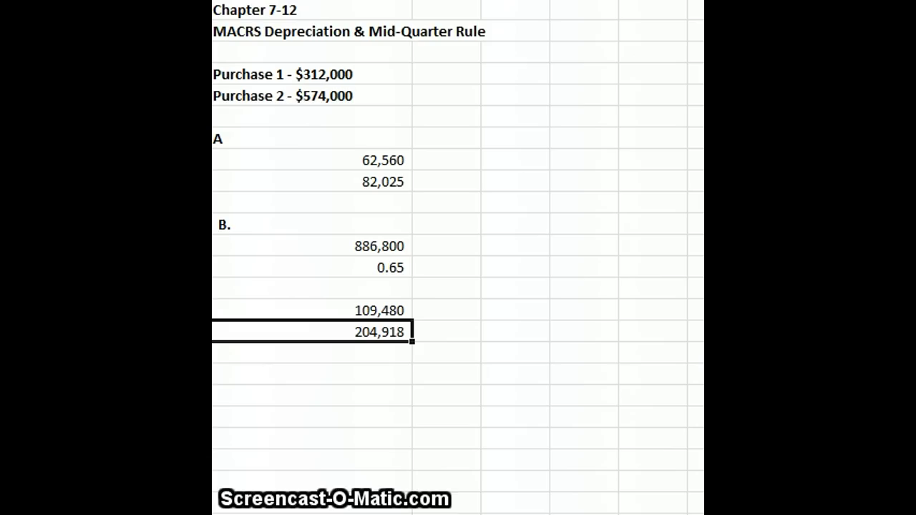
key(F2)
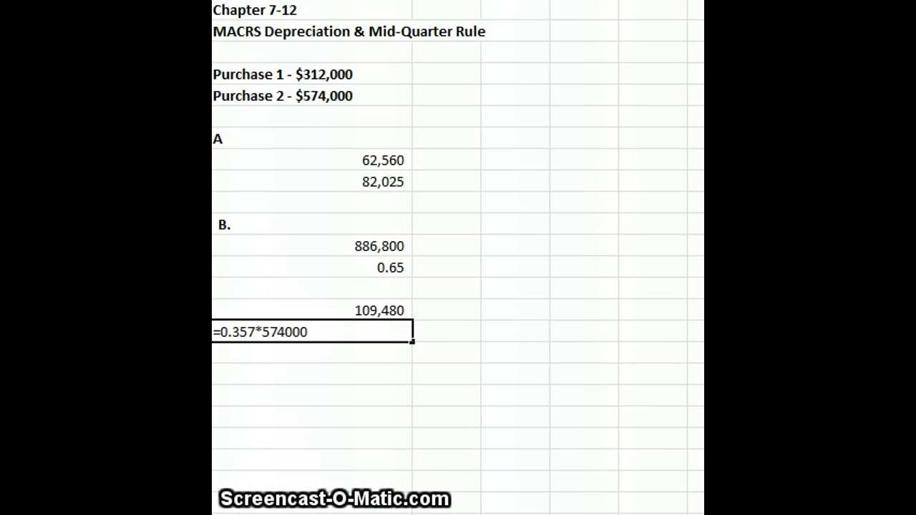
text(0)
key(Return)
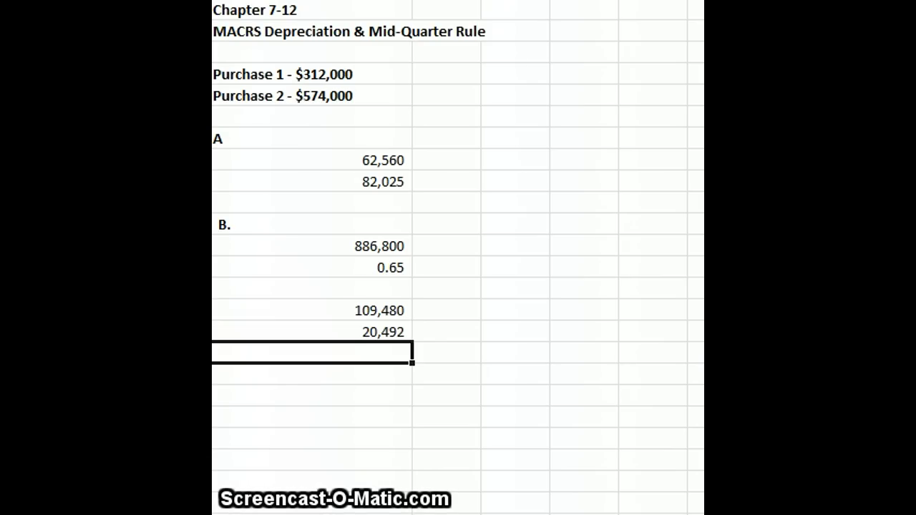
click(456, 95)
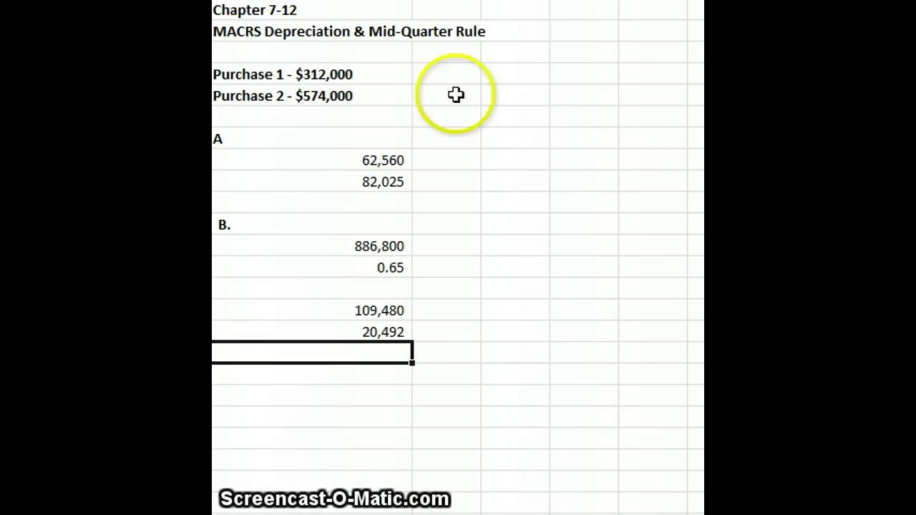